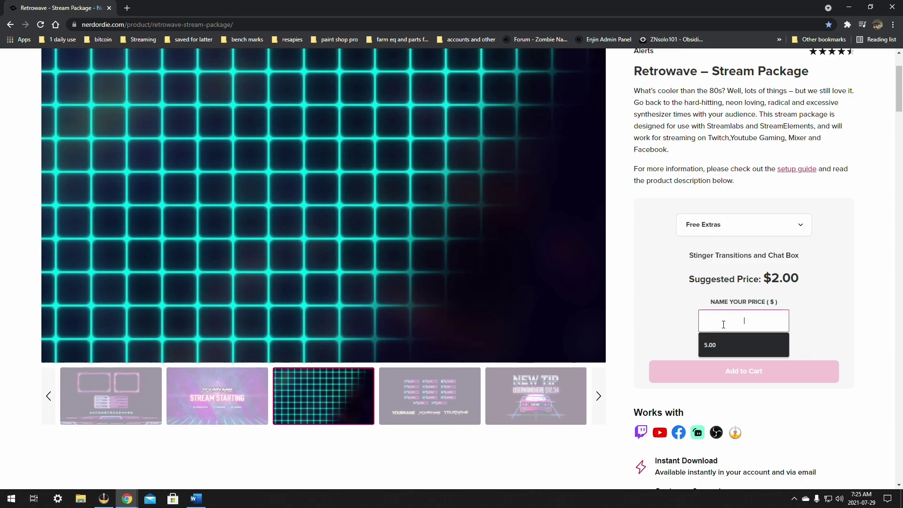
Step: Set the price for the Retrowave package's Free Extras to 0.00 and add it to the cart
type("0")
key("Tab")
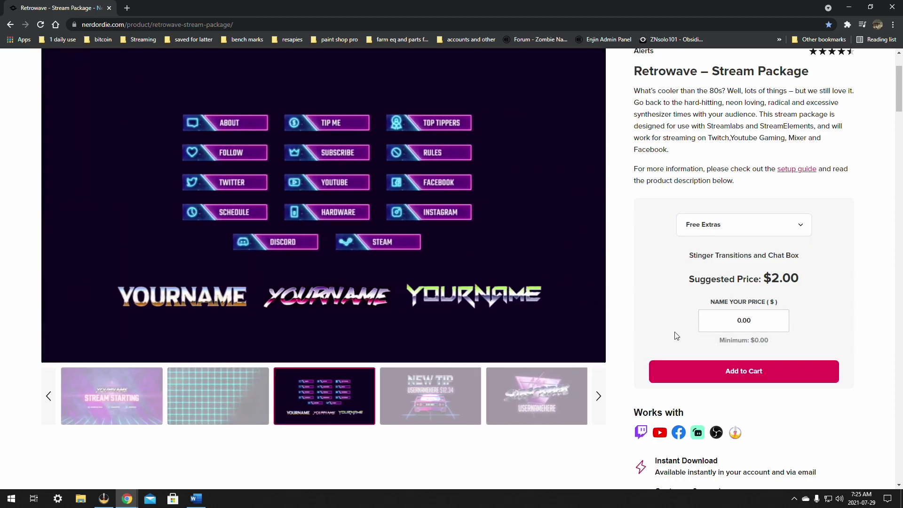
left_click(730, 377)
left_click(843, 475)
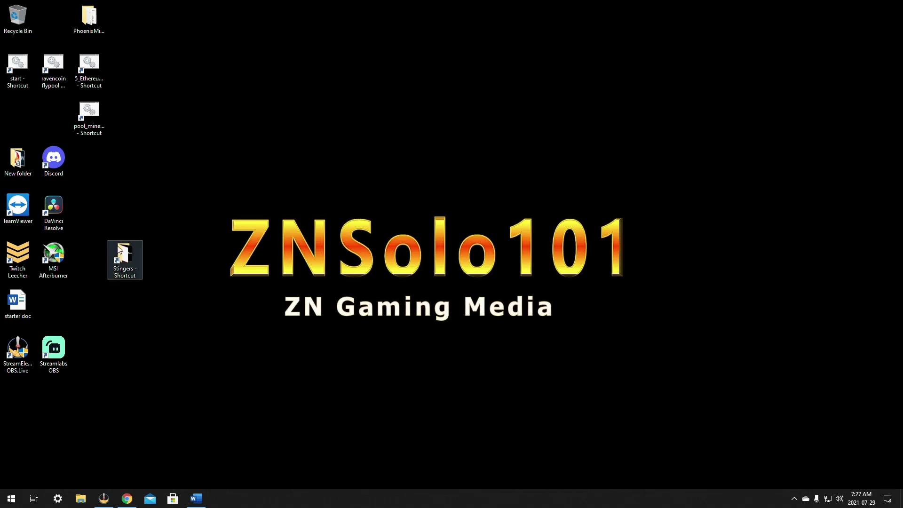
Step: Reposition the Stingers folder shortcut on the desktop near the other icons
left_click_drag(134, 251, 278, 156)
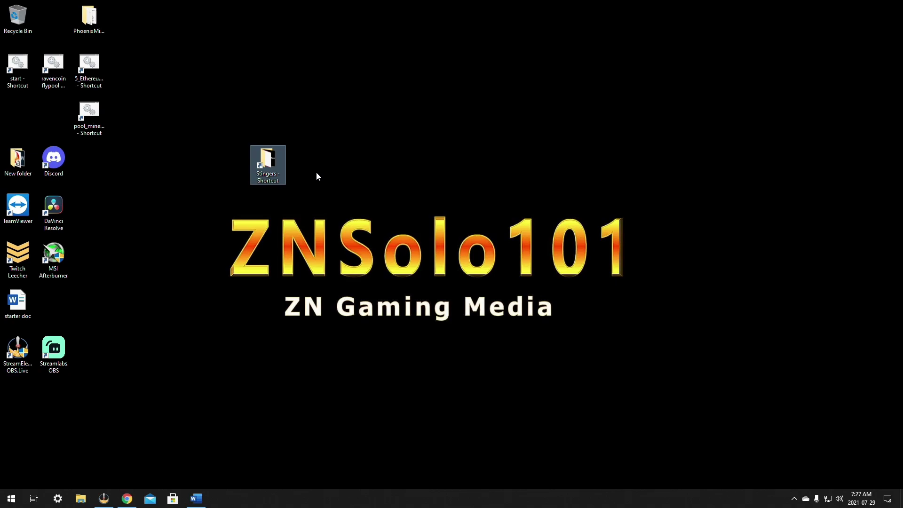
left_click_drag(264, 166, 119, 207)
Step: Switch to OBS and add a Stinger scene transition, keeping the default name Stinger
key("alt+Tab")
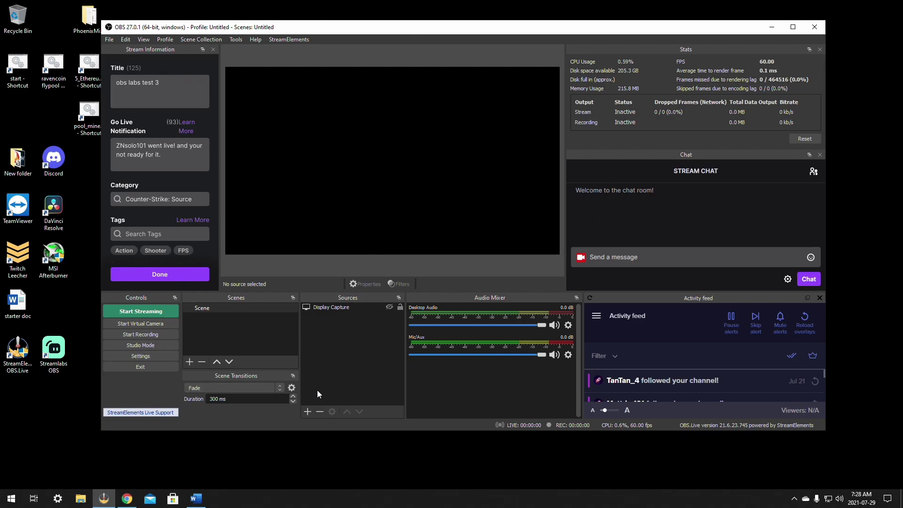
left_click(218, 390)
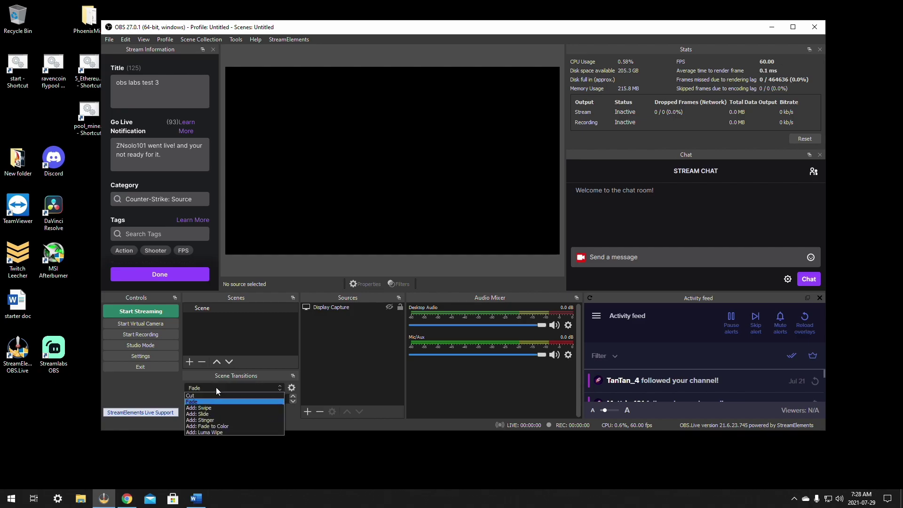
left_click(216, 420)
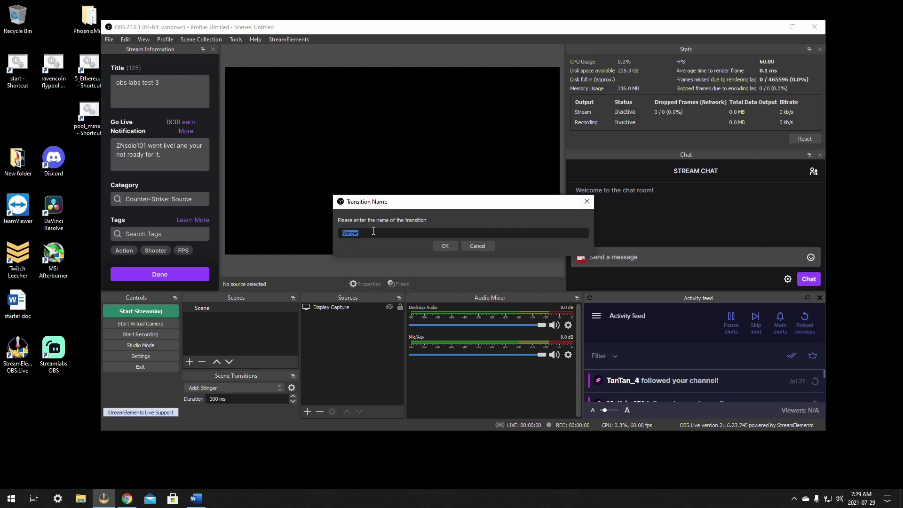
left_click(445, 246)
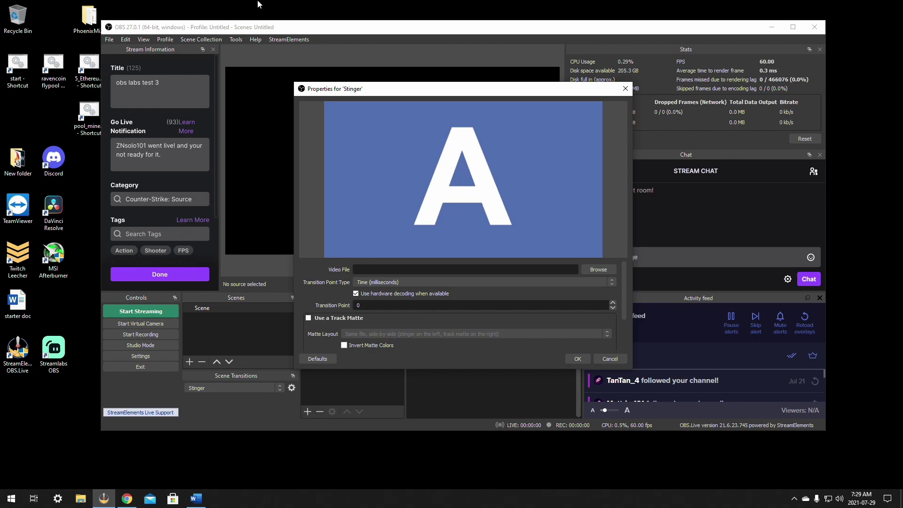
Step: Load Stinger_RED from the Stingers folder as the transition's video file
left_click(591, 270)
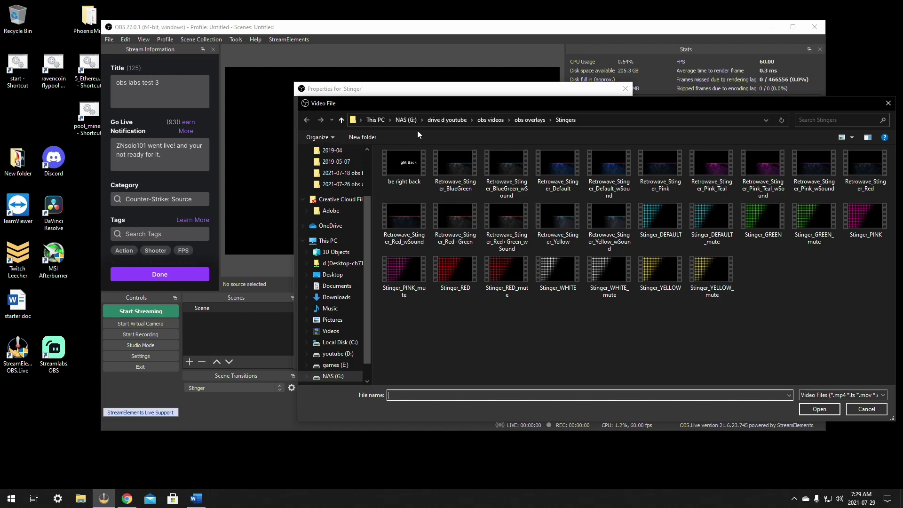
left_click(452, 280)
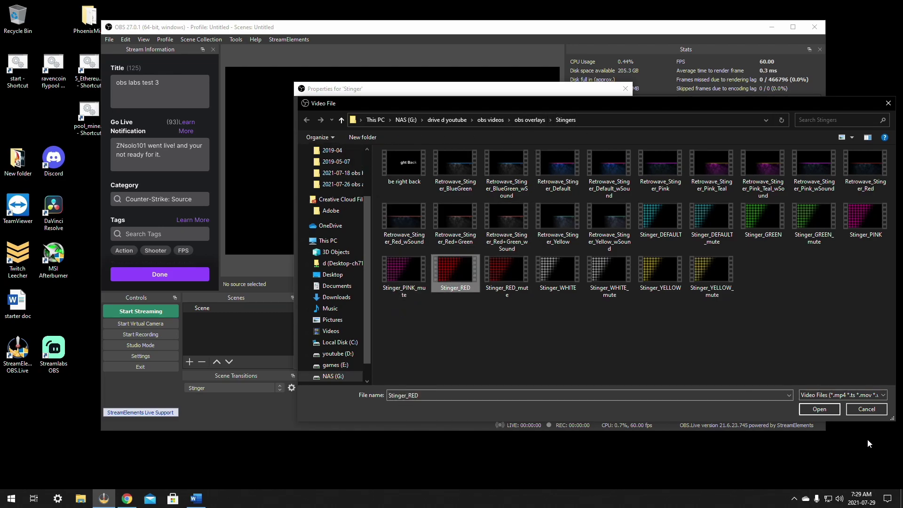
left_click(811, 410)
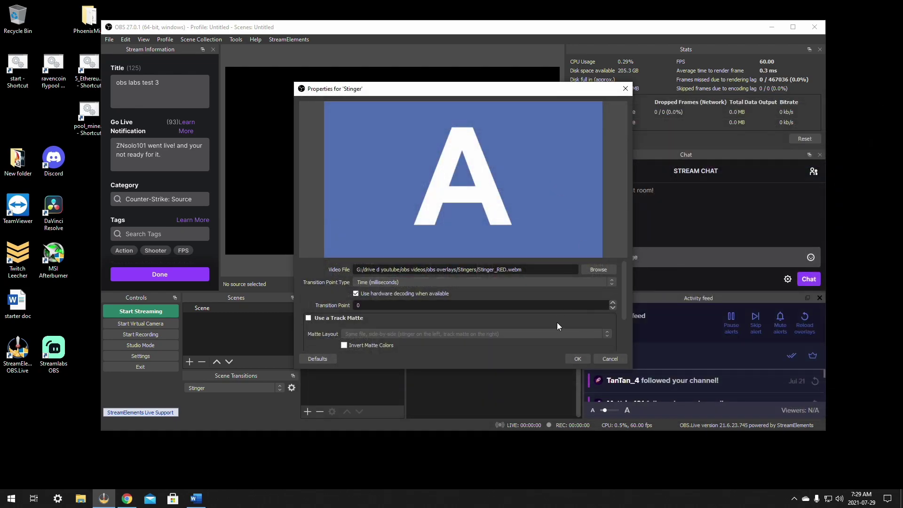
Step: Set the stinger's transition point type to Frame with a transition point of 0 and accept the properties
left_click_drag(503, 370, 505, 418)
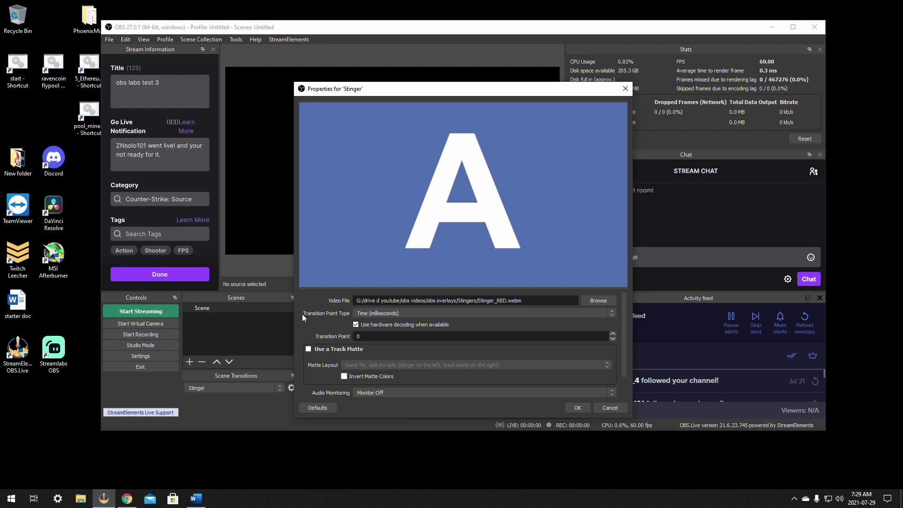
left_click(381, 312)
left_click(368, 328)
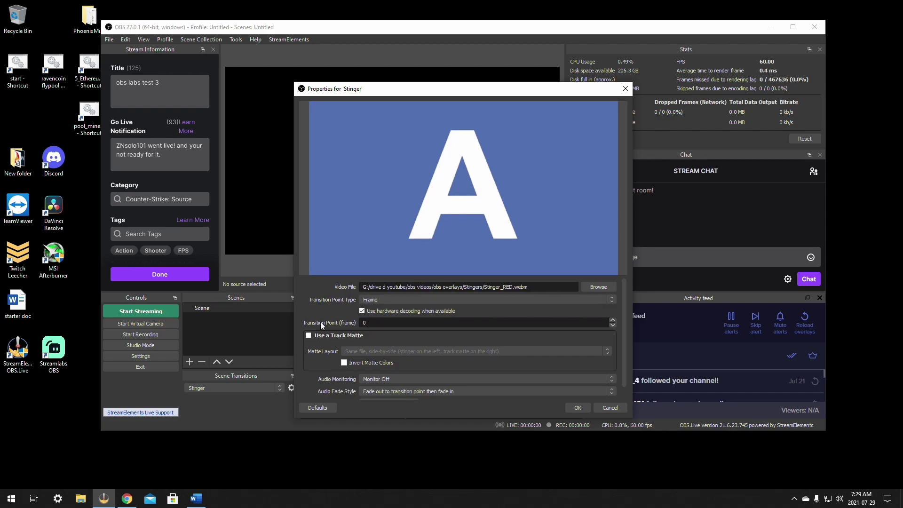
double_click(354, 323)
type("60")
double_click(358, 319)
type("0")
scroll(491, 332, "down", 1)
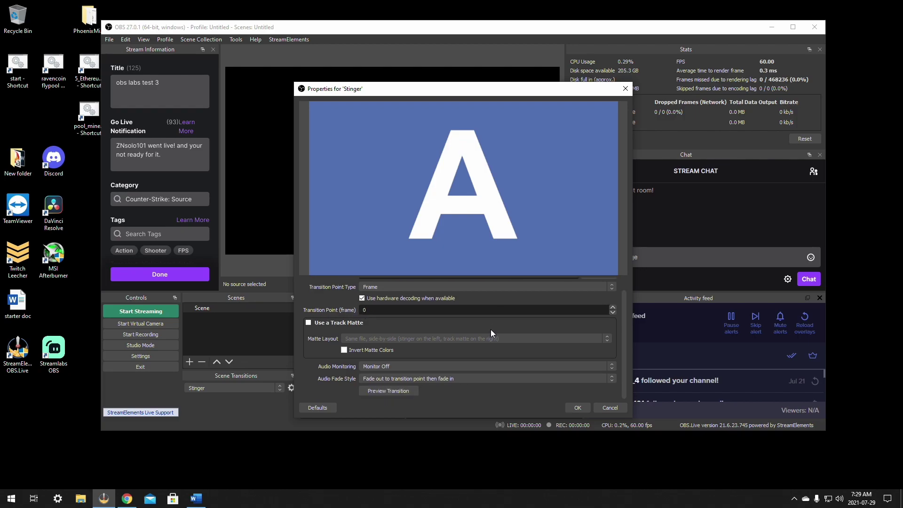
left_click(578, 408)
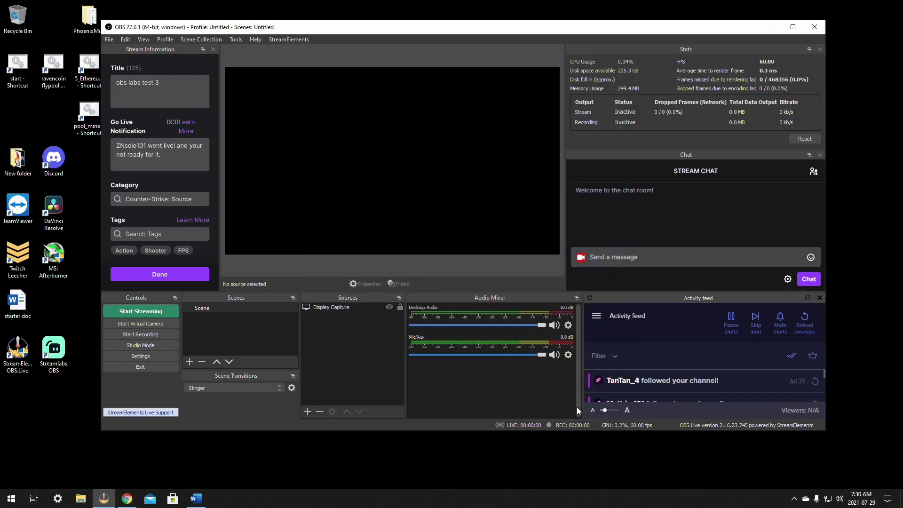
Step: Add a new scene named Scene 2 and switch between the two scenes to test the stinger
left_click(190, 361)
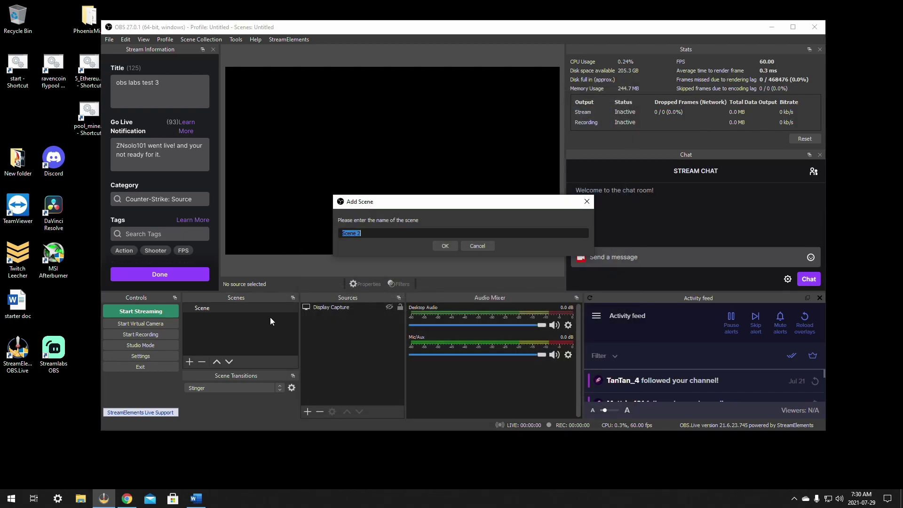
left_click(445, 246)
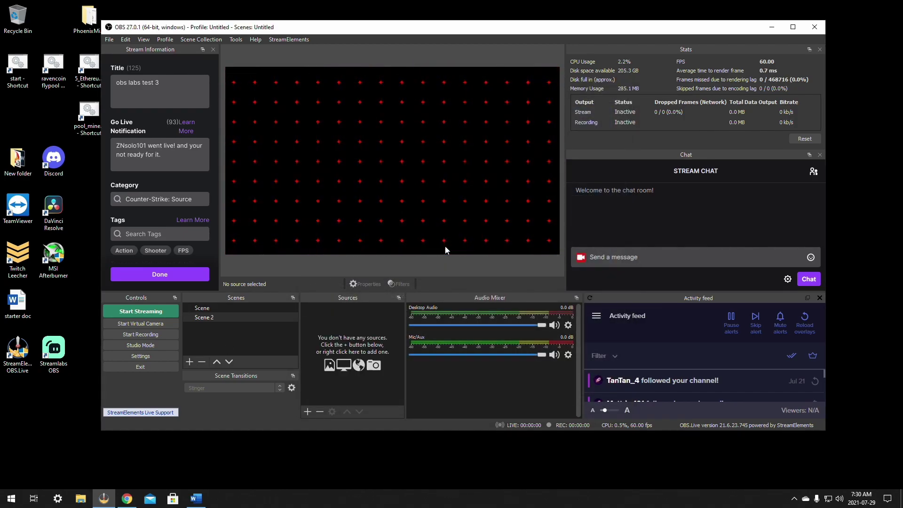
left_click(223, 308)
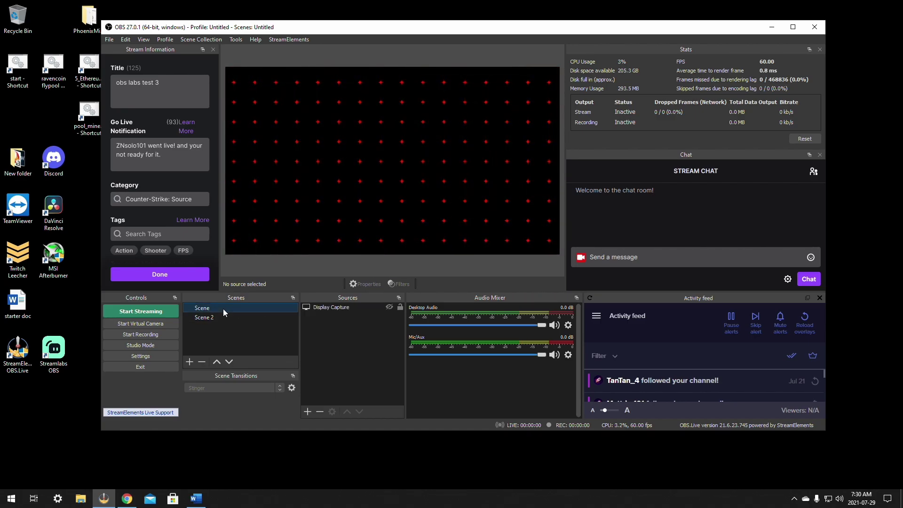
left_click(219, 317)
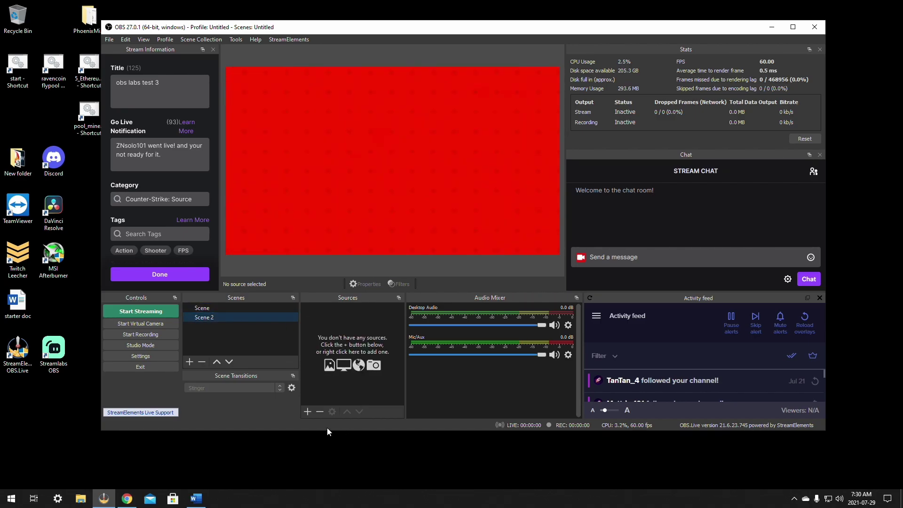
Step: Add an Image source to Scene 2 using the file "use resize 4 2 or 16 9.png" from the Stingers folder
left_click(308, 412)
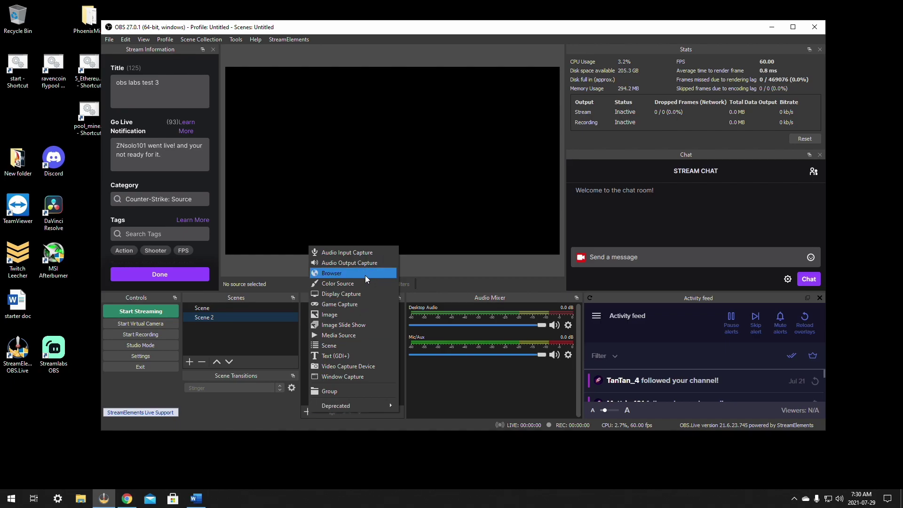
left_click(344, 313)
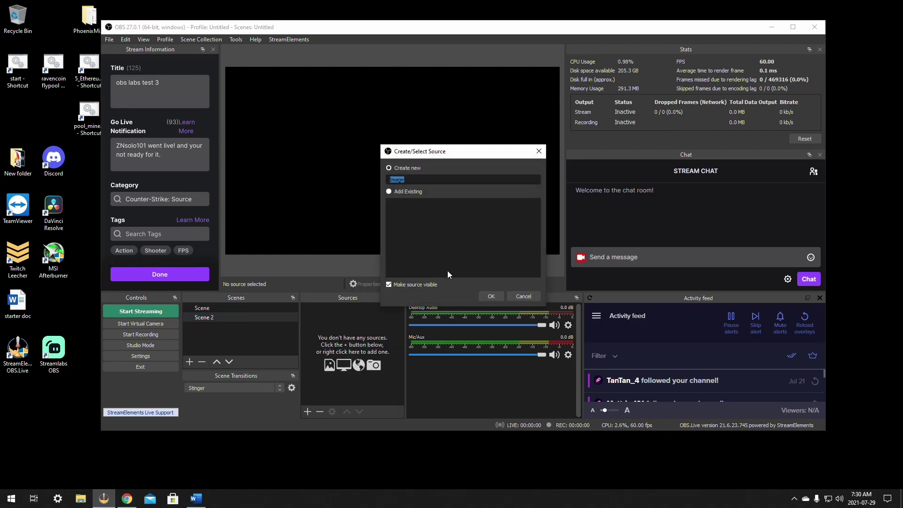
left_click(489, 297)
left_click(614, 315)
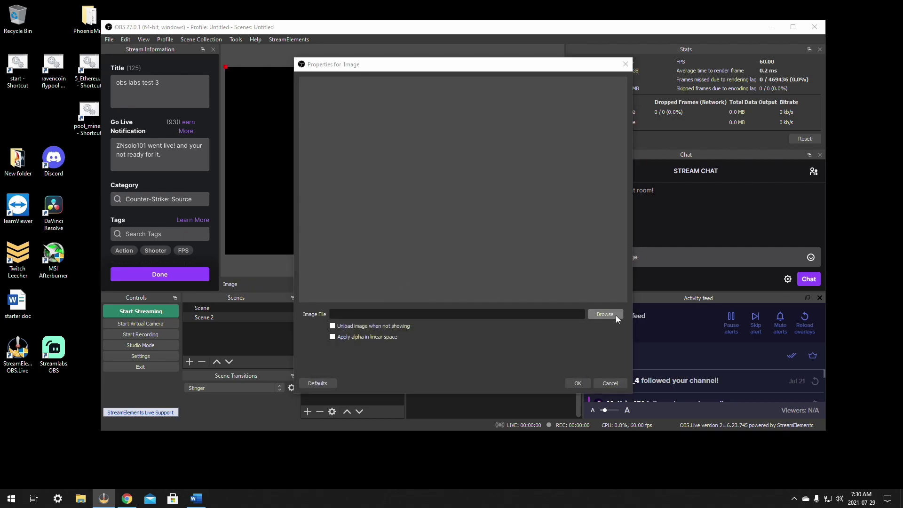
left_click(404, 134)
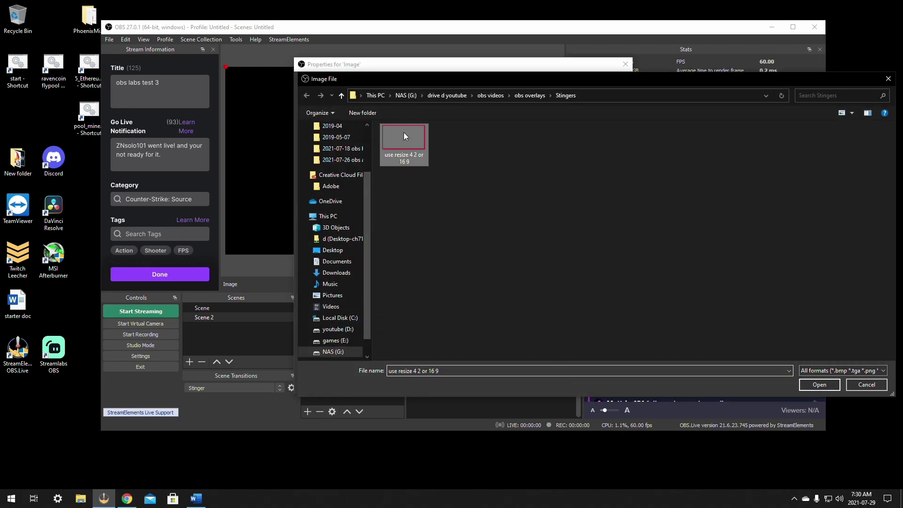
left_click(819, 384)
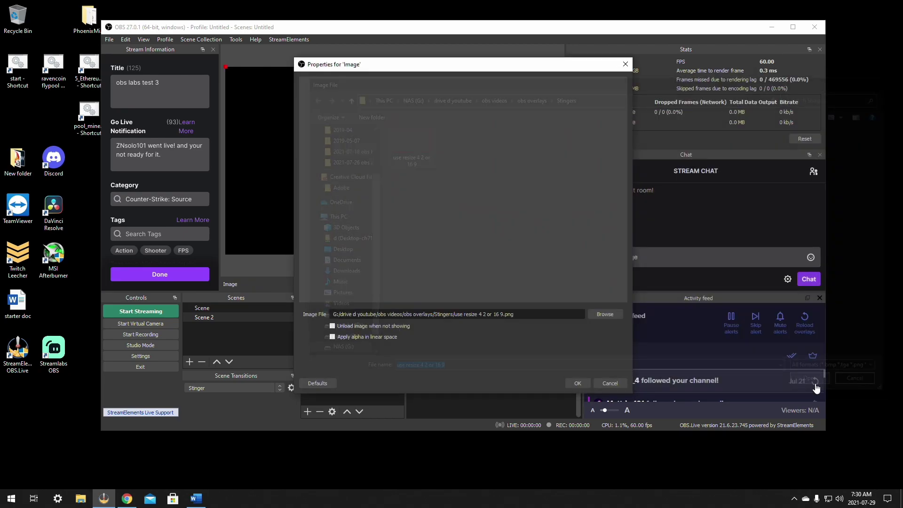
left_click(579, 382)
Step: Switch back and forth between Scene and Scene 2 to check how the stinger plays over the image
left_click(218, 310)
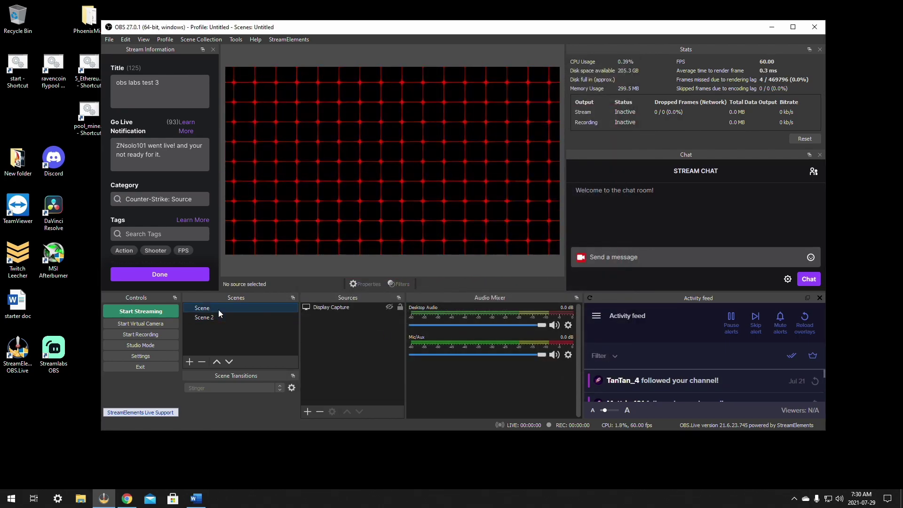
left_click(213, 316)
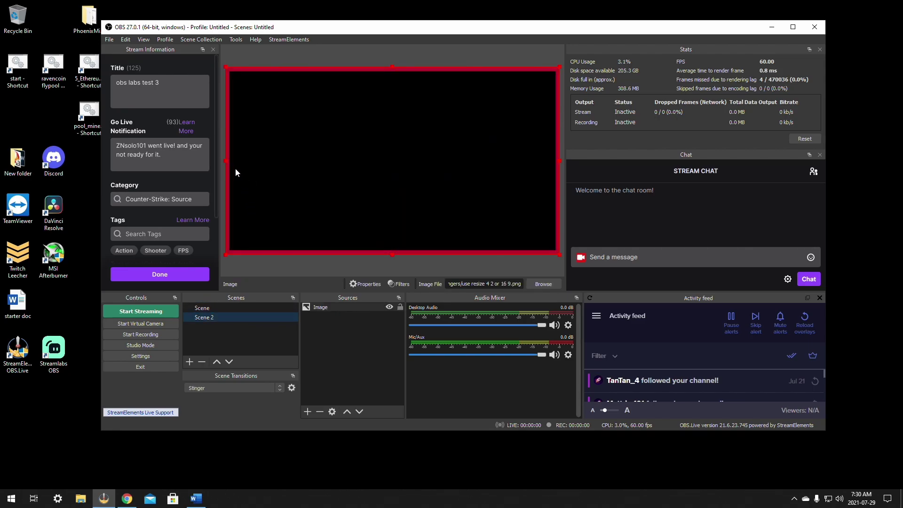
left_click(219, 309)
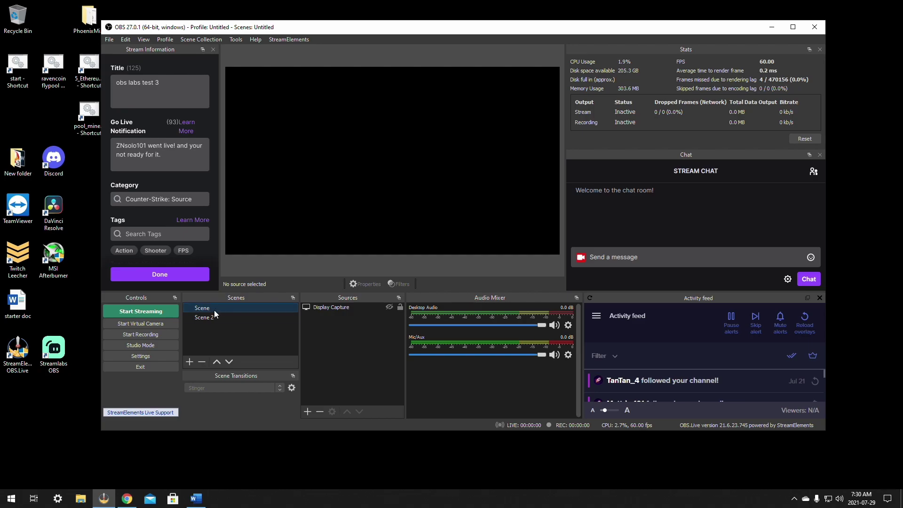
left_click(213, 316)
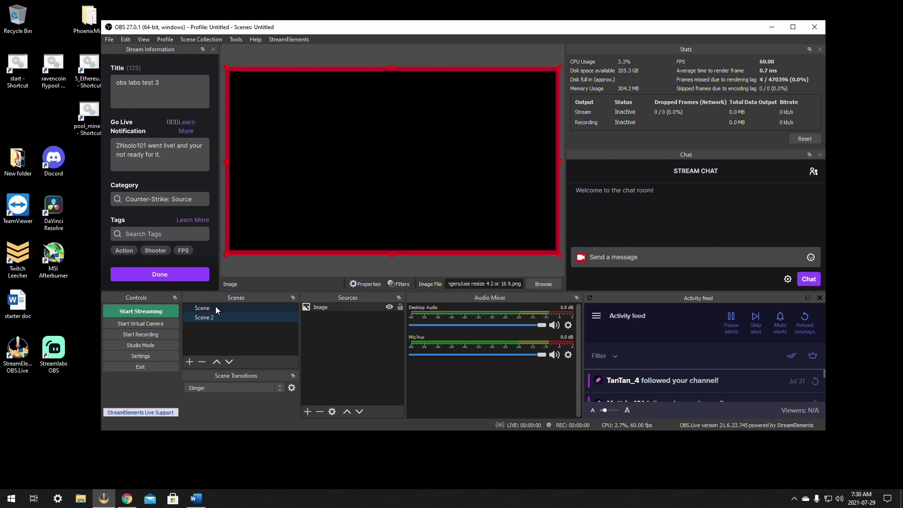
left_click(215, 306)
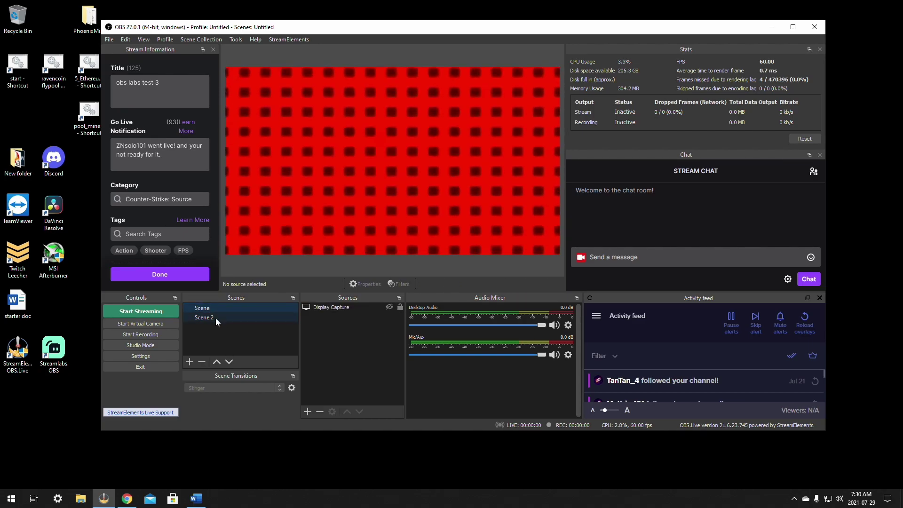
left_click(215, 318)
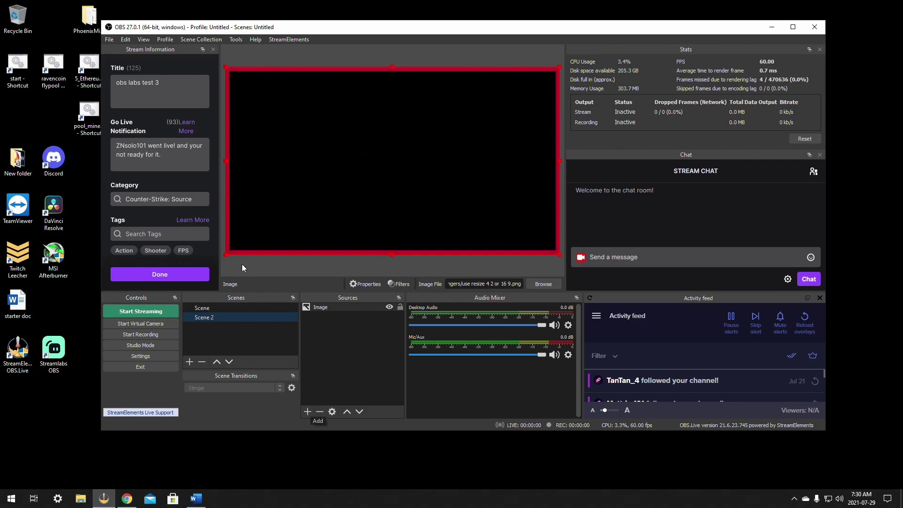
Step: Shrink the red frame image in Scene 2, move it near the canvas centre, and replay the transition between both scenes
left_click_drag(226, 255, 299, 213)
left_click_drag(437, 132, 402, 149)
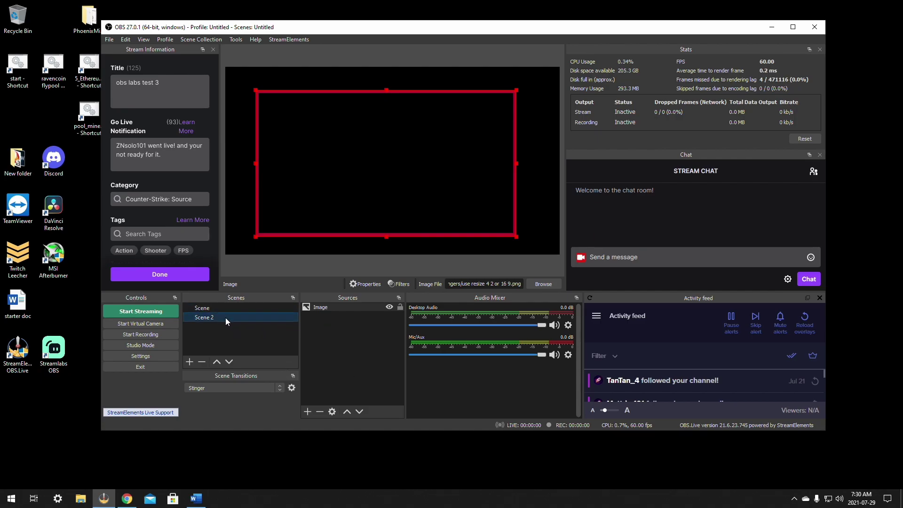
left_click(219, 307)
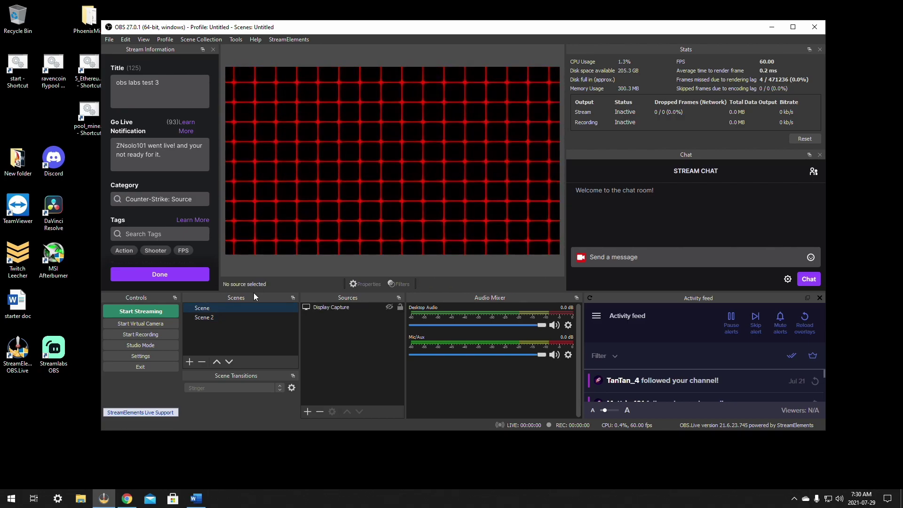
left_click(212, 317)
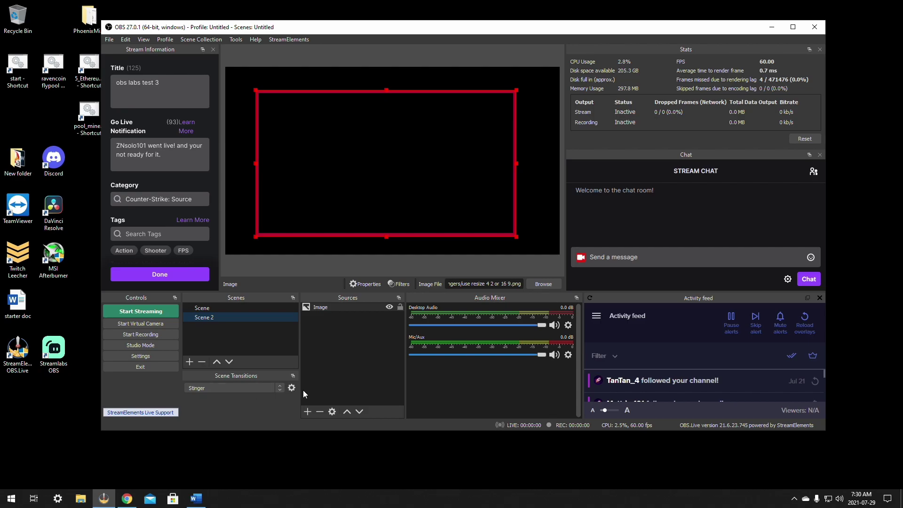
Step: Set the Stinger transition point to frame 60, accept the properties, and switch to Scene to test it
left_click(292, 387)
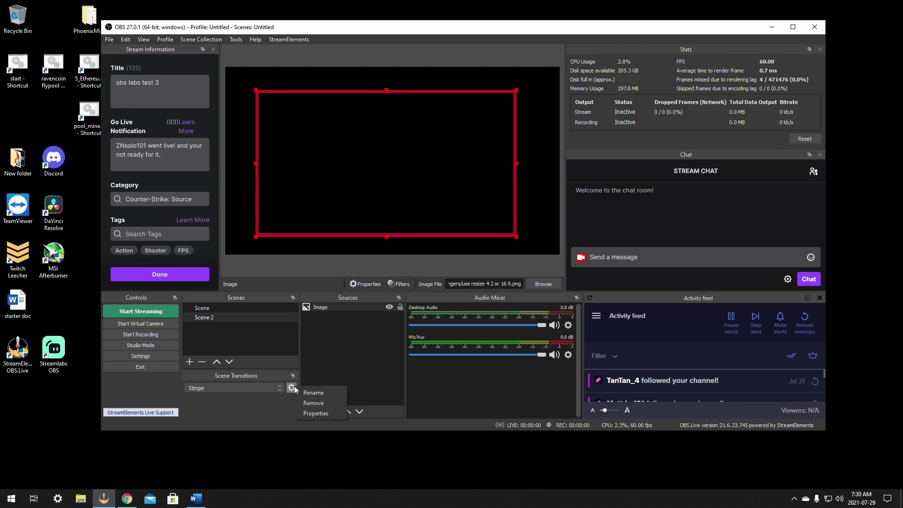
left_click(317, 413)
double_click(361, 314)
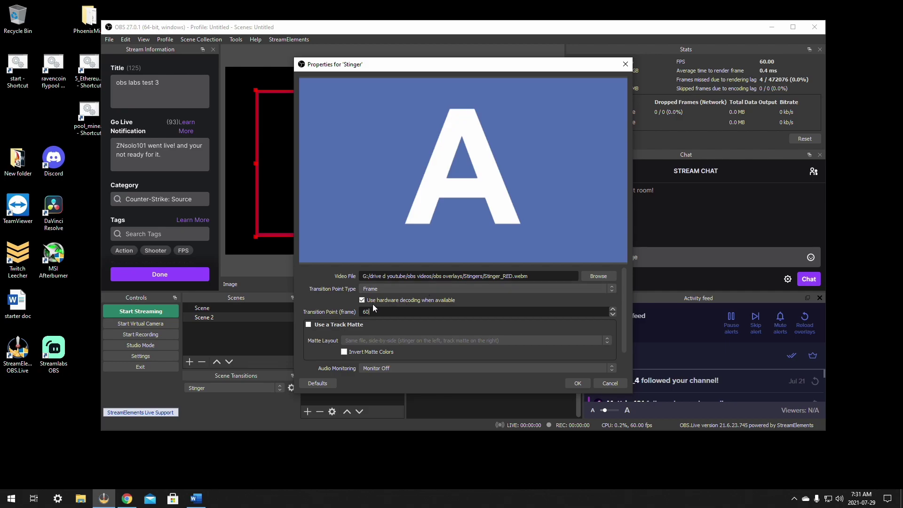
left_click(577, 385)
left_click(219, 306)
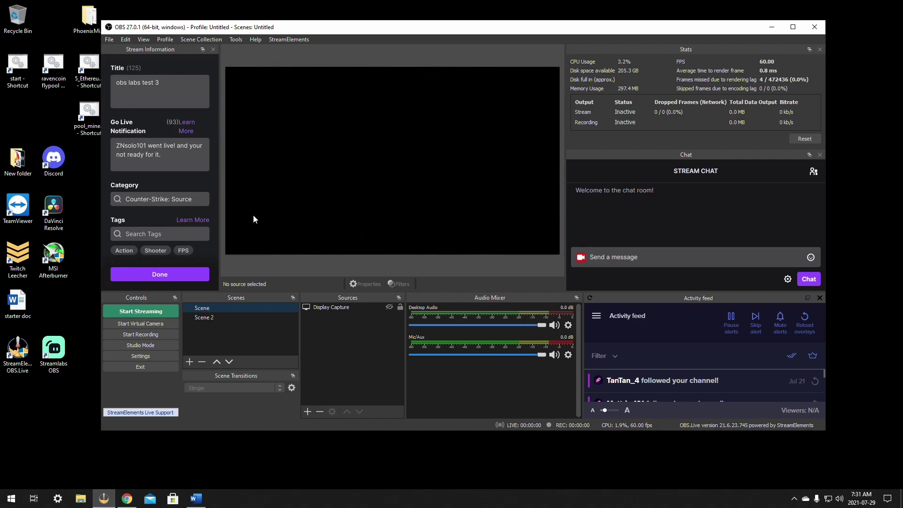
Step: Deselect the image in Scene 2 and switch repeatedly between Scene and Scene 2 to check the stinger's timing in both directions
left_click(215, 317)
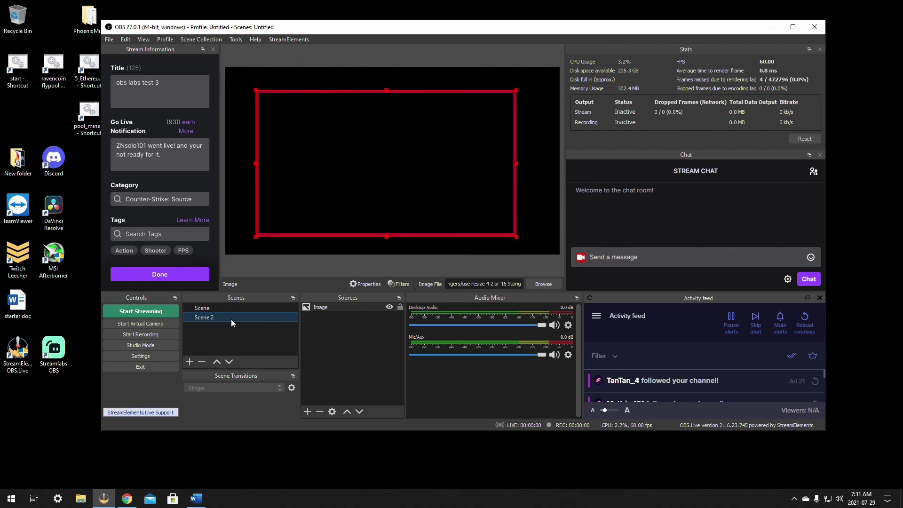
left_click(349, 353)
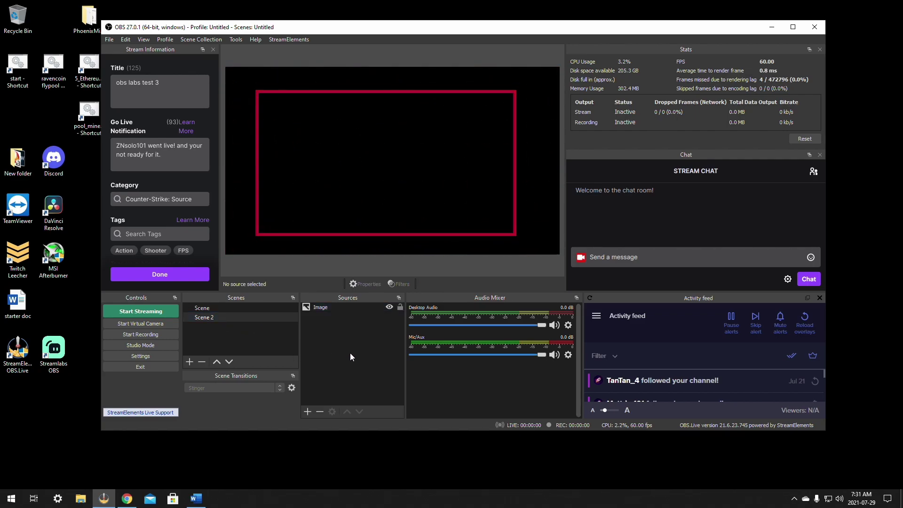
left_click(218, 309)
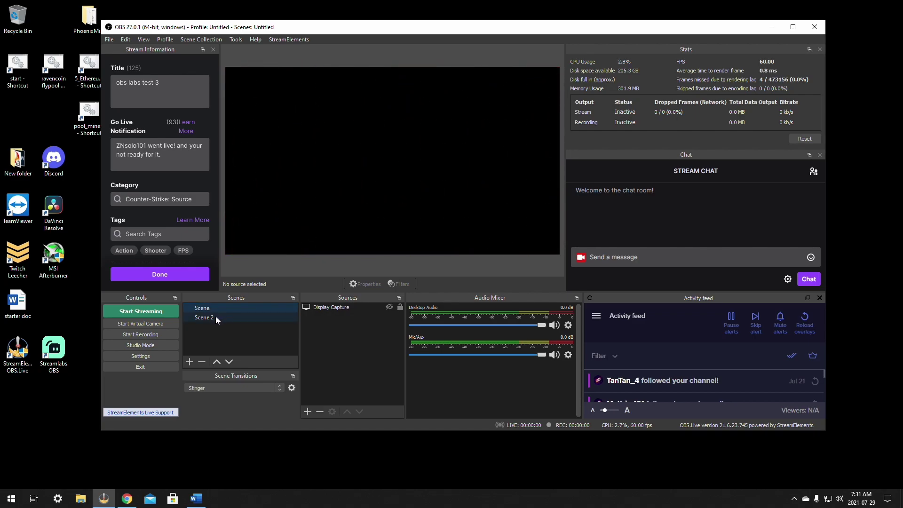
left_click(216, 318)
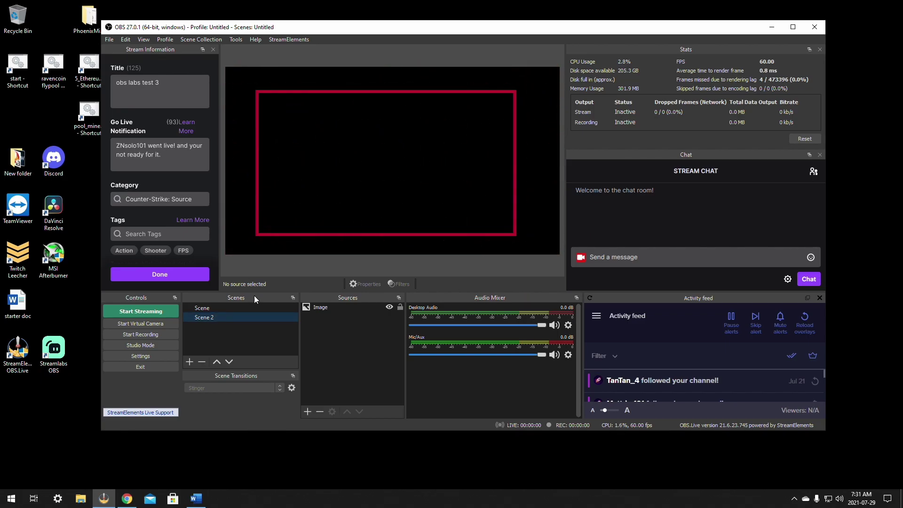
left_click(213, 308)
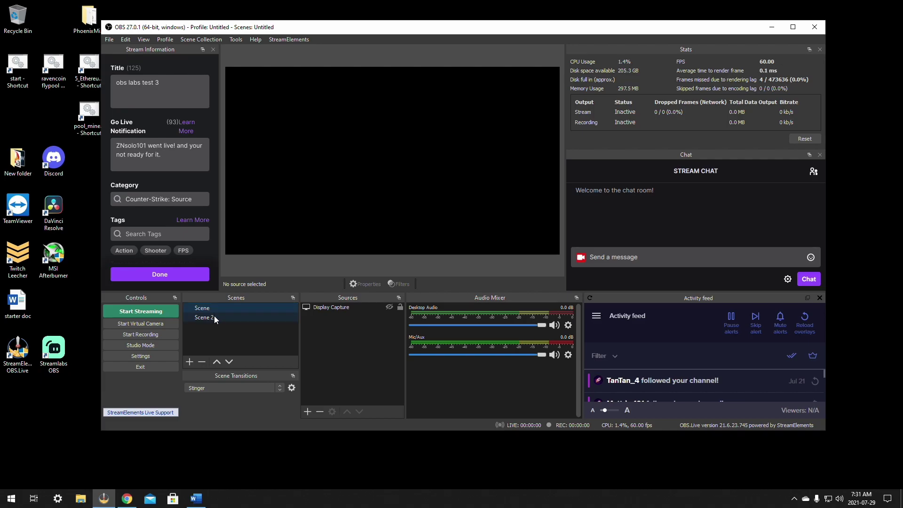
left_click(213, 317)
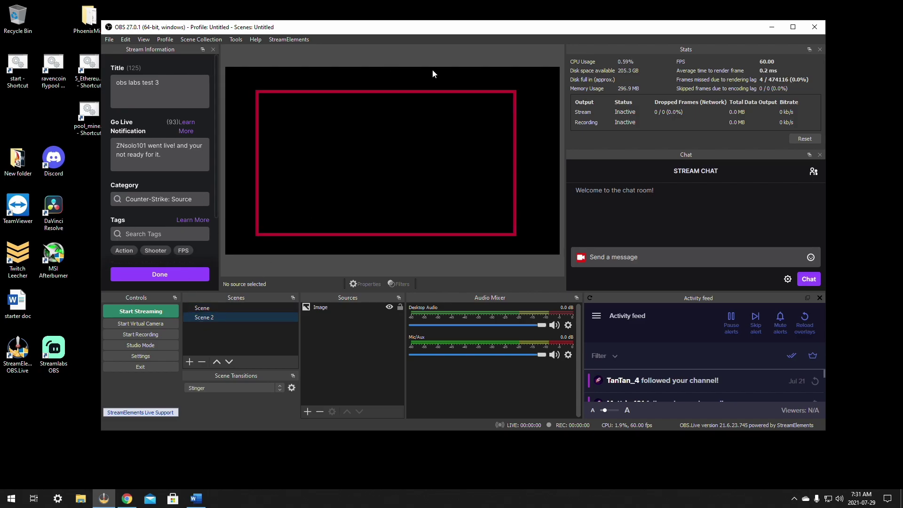
left_click(209, 308)
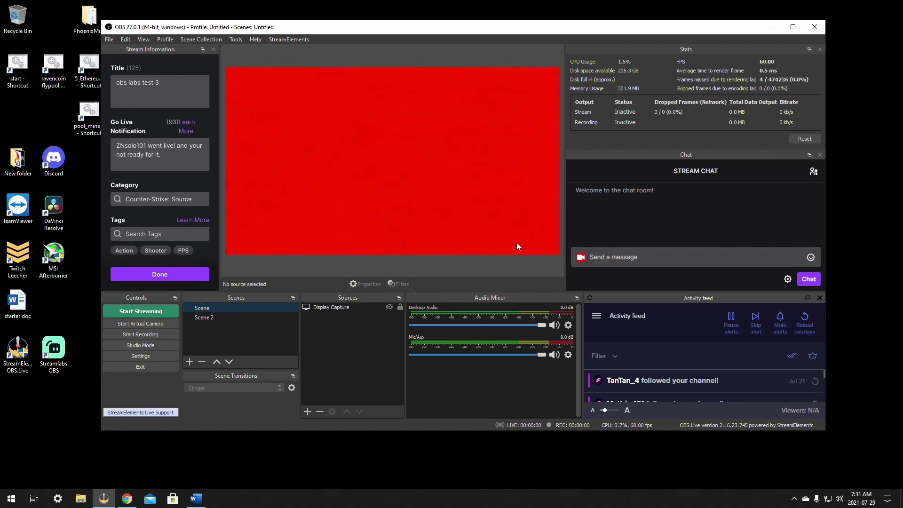